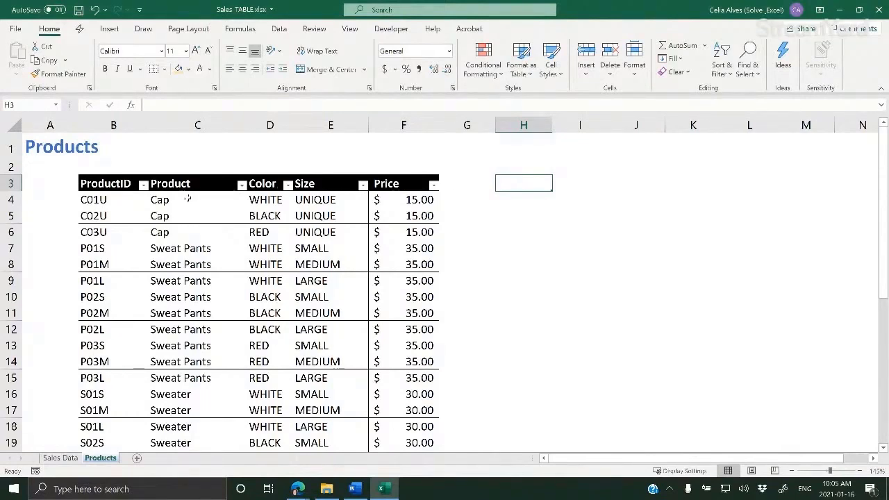
Apply the last-used light gold fill to cell H3 beside the Products table
{"action": "left_click", "coordinate": [105, 200]}
{"action": "left_click", "coordinate": [518, 185]}
{"action": "key", "text": "F4"}
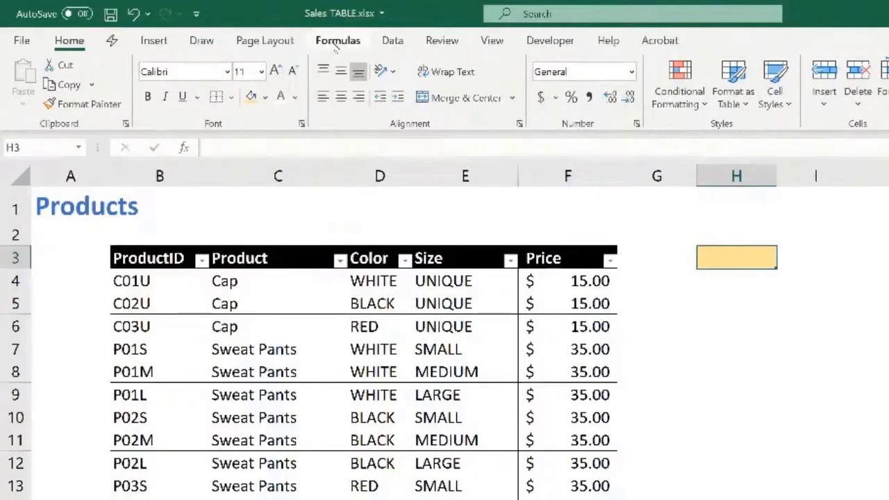
Start a new defined name in the Name Manager and call it Lst_ProductID
{"action": "left_click", "coordinate": [239, 29]}
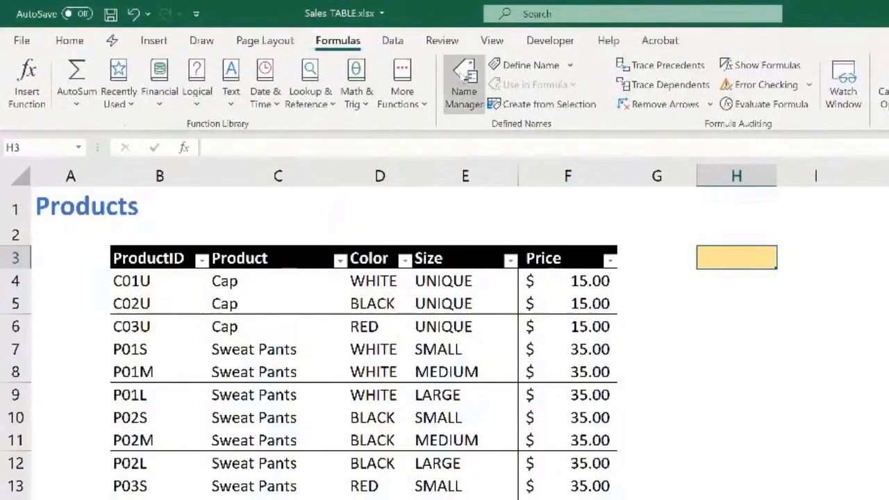
{"action": "left_click", "coordinate": [464, 82]}
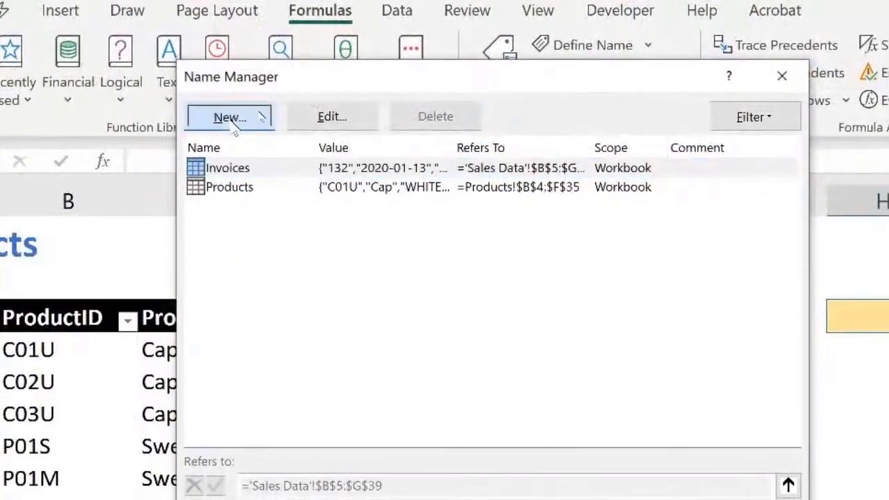
{"action": "left_click", "coordinate": [236, 122]}
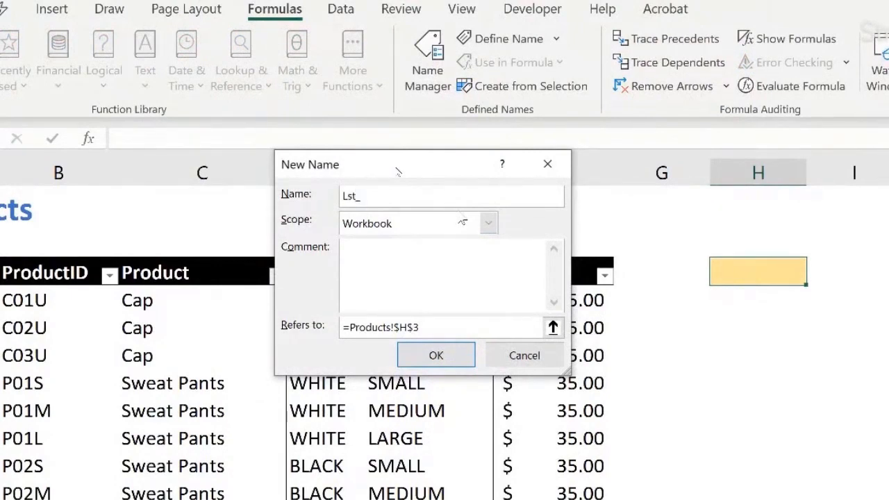
{"action": "type", "text": "Lst_ProductID"}
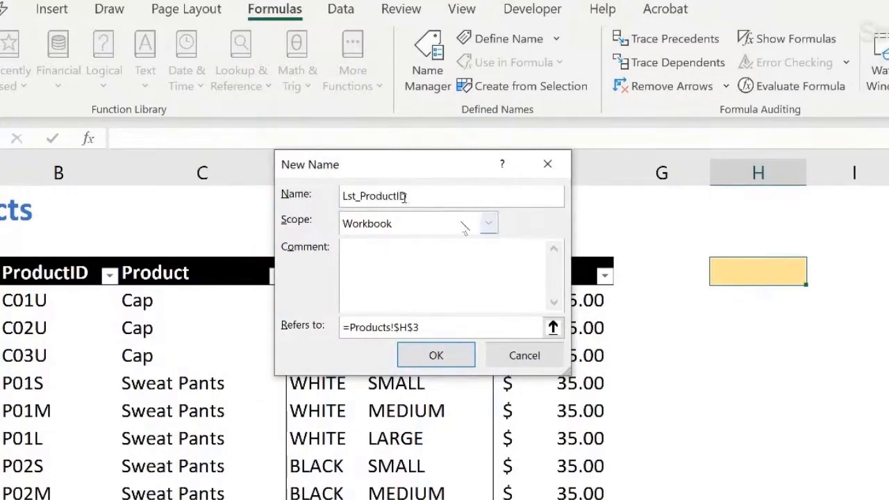
Make the new name refer to =Products[ProductID], save it and leave the Name Manager
{"action": "left_click", "coordinate": [479, 327]}
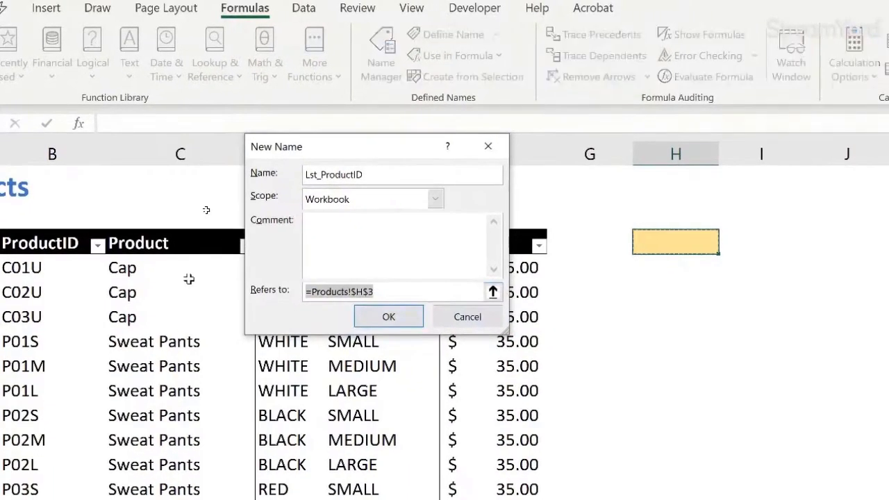
{"action": "type", "text": "="}
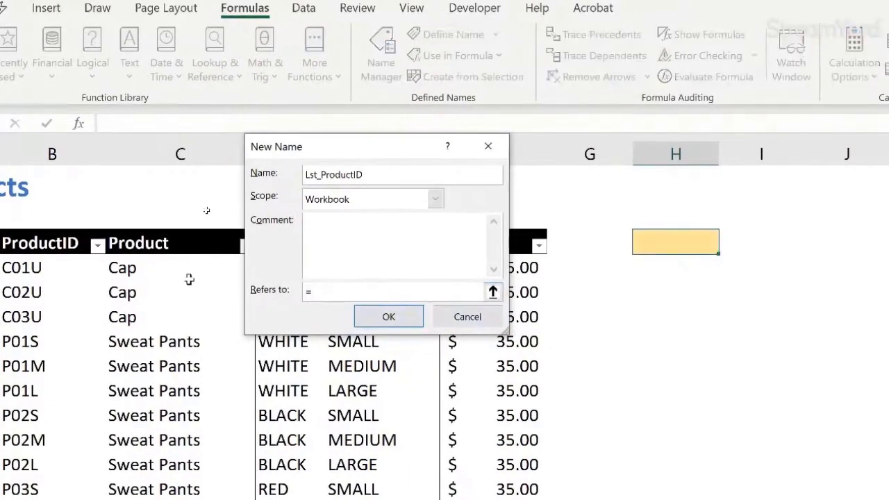
{"action": "left_click", "coordinate": [493, 292]}
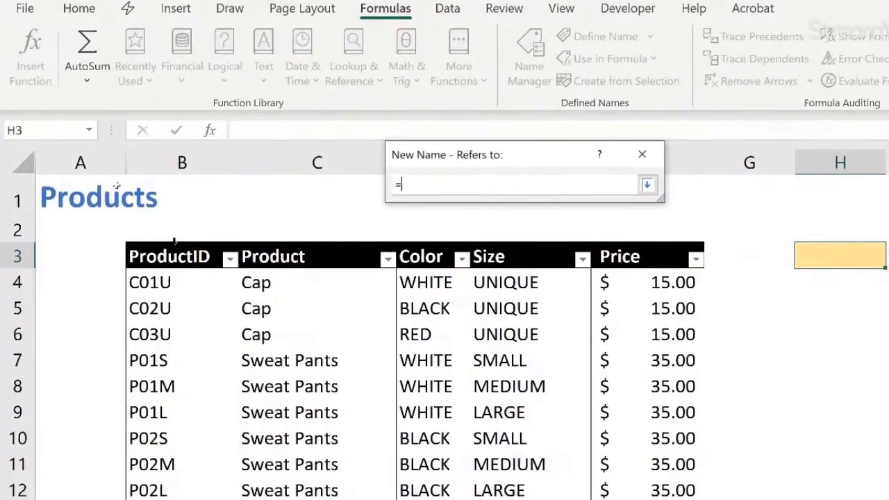
{"action": "left_click", "coordinate": [165, 229]}
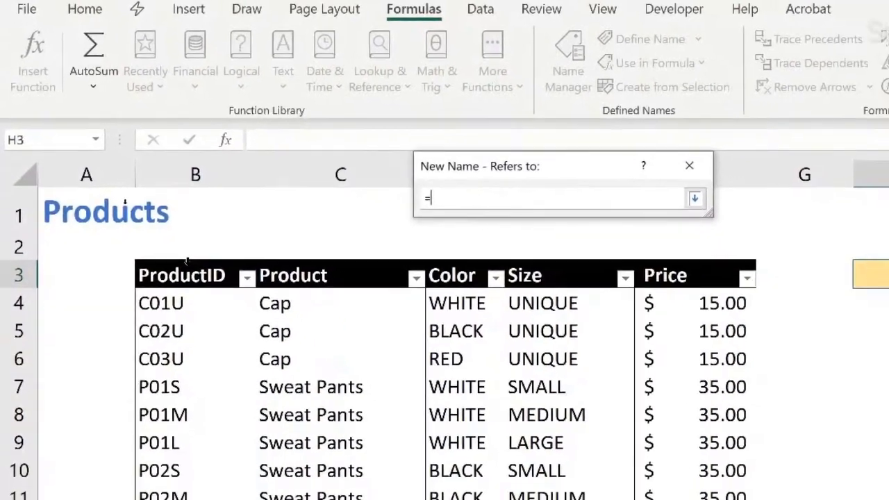
{"action": "left_click", "coordinate": [206, 286]}
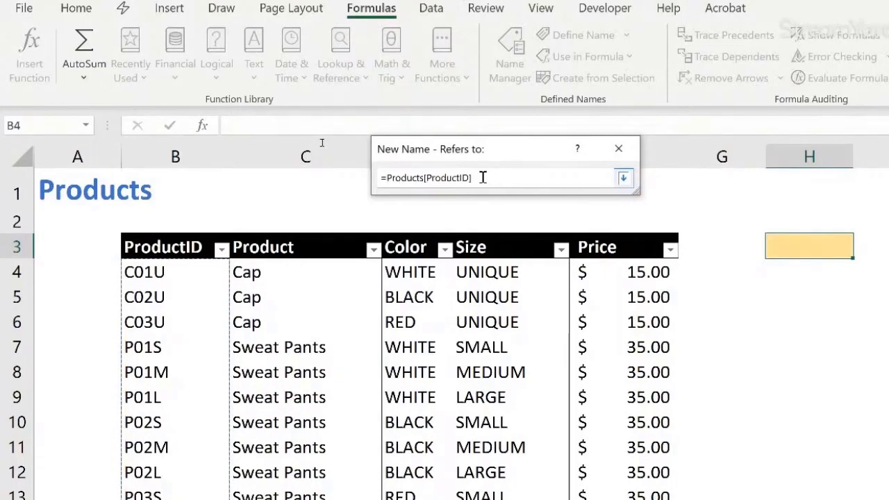
{"action": "left_click", "coordinate": [623, 178]}
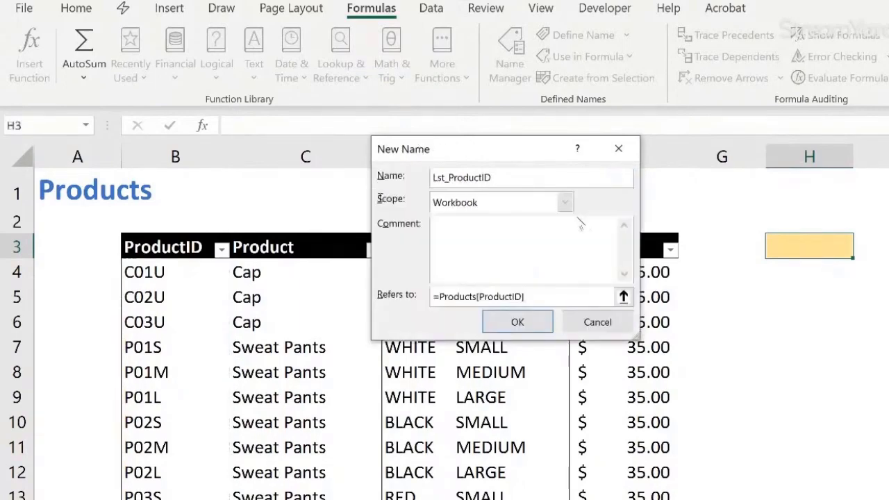
{"action": "left_click", "coordinate": [536, 328]}
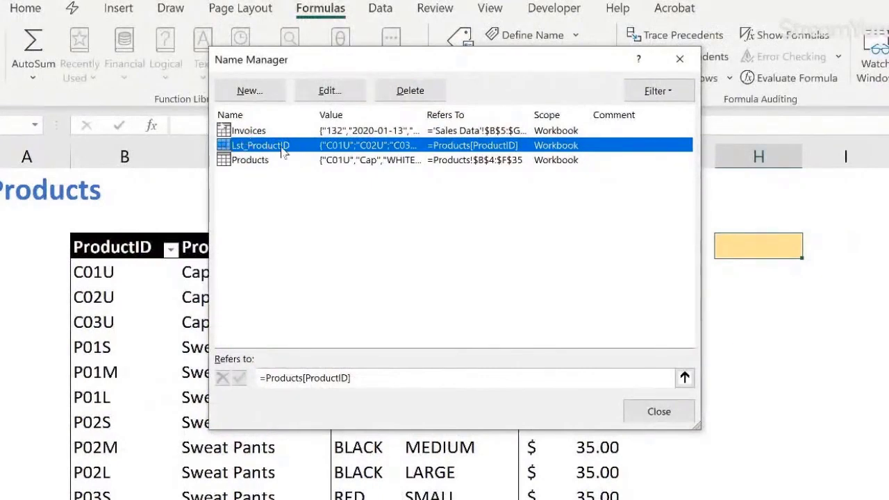
{"action": "left_click", "coordinate": [678, 411]}
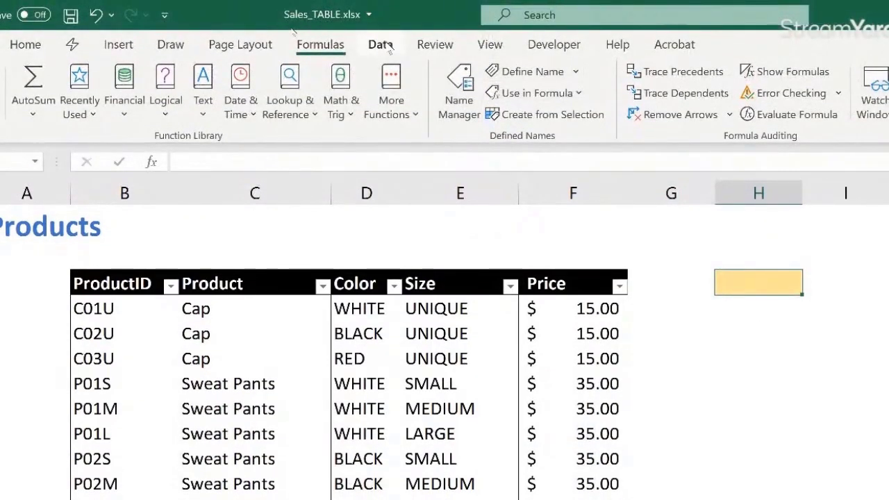
Open Data Validation for cell H3 and allow only List entries
{"action": "left_click", "coordinate": [381, 45]}
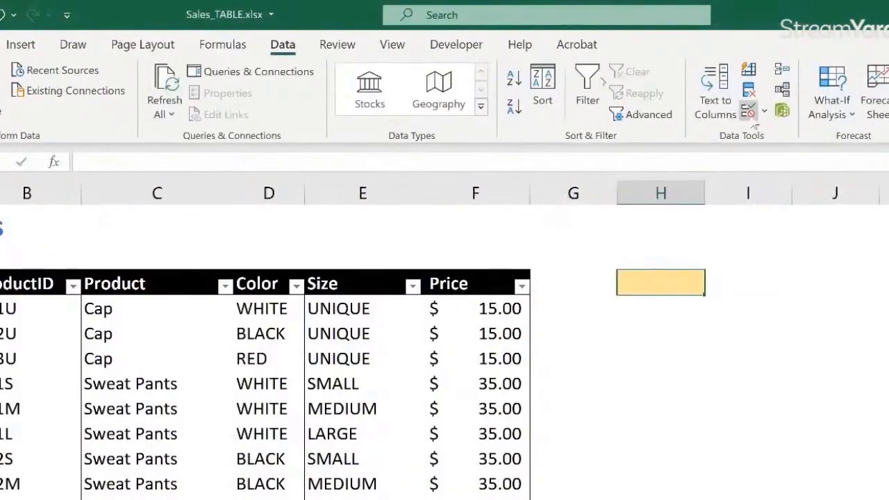
{"action": "left_click", "coordinate": [861, 111]}
{"action": "left_click", "coordinate": [805, 99]}
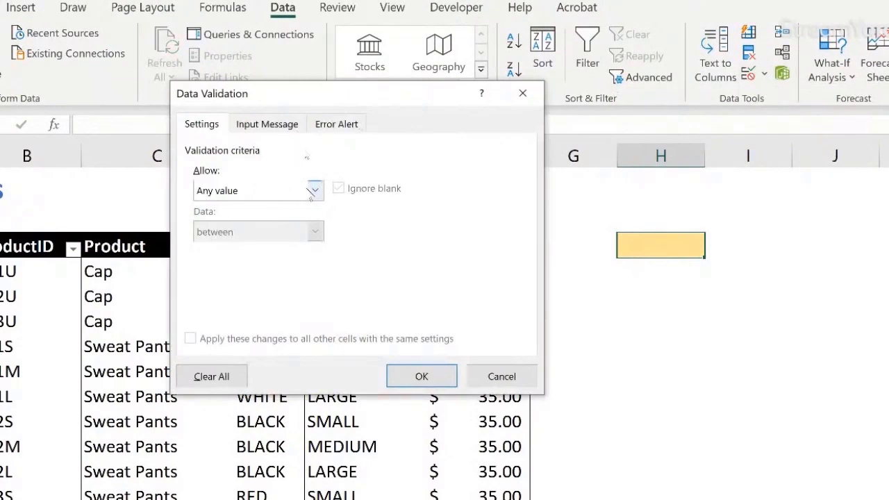
{"action": "left_click", "coordinate": [314, 191]}
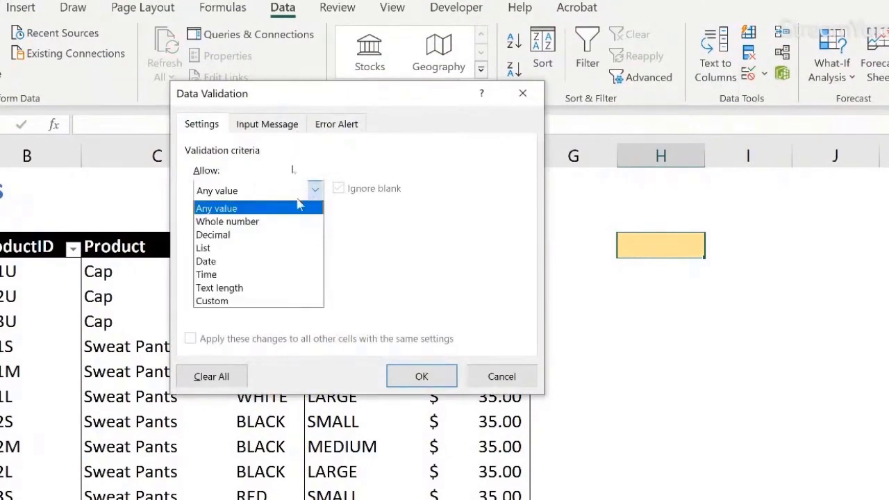
{"action": "left_click", "coordinate": [281, 249]}
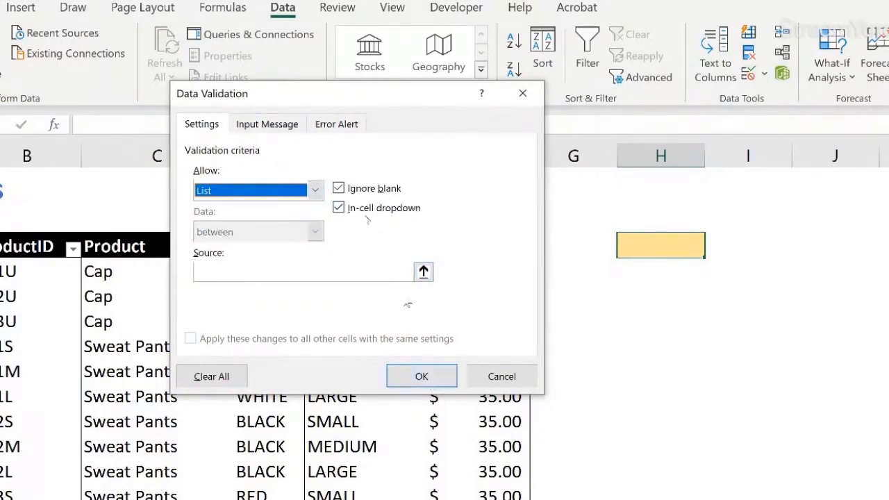
Set the validation list source to =Lst_ProductID using the Paste Name dialog and apply the rule
{"action": "left_click", "coordinate": [403, 275]}
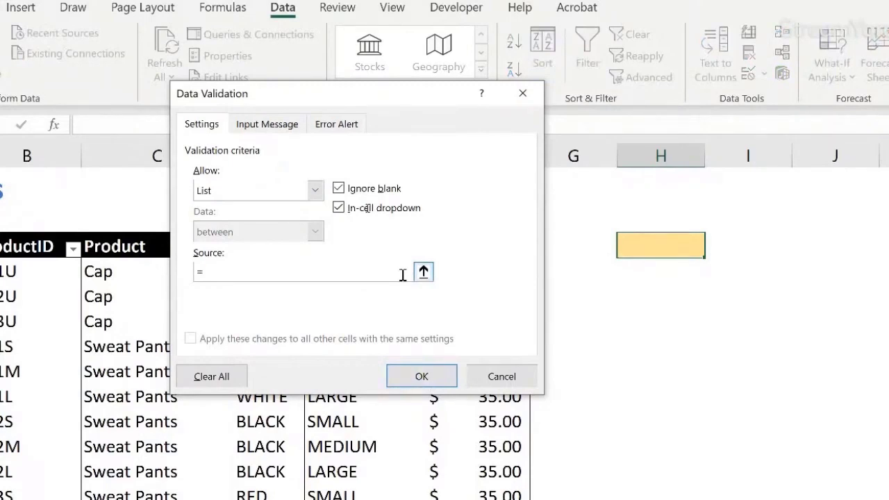
{"action": "key", "text": "F3"}
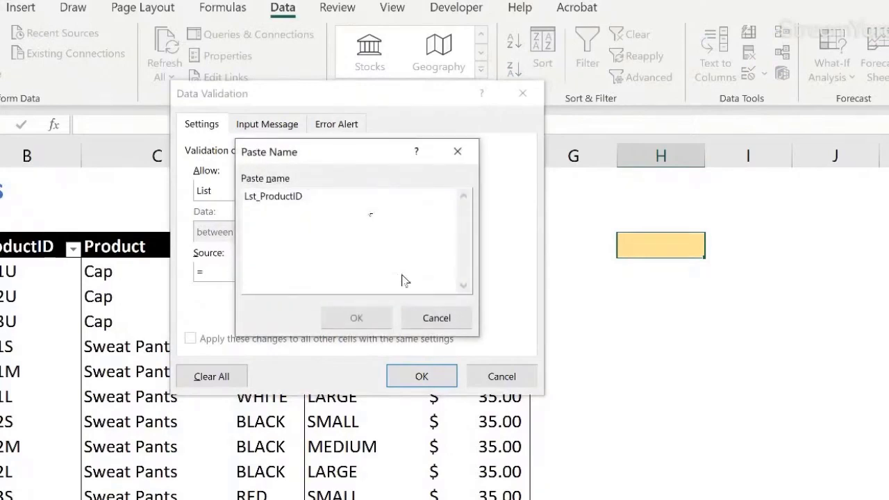
{"action": "left_click", "coordinate": [297, 197]}
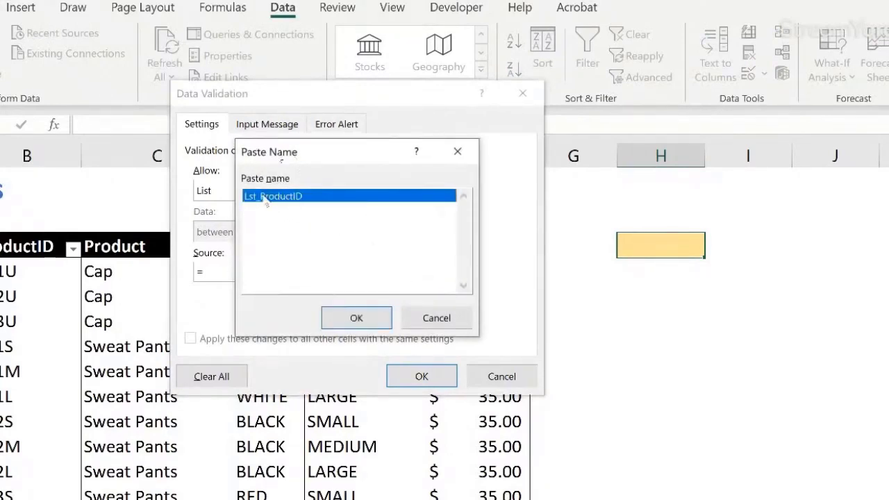
{"action": "left_click", "coordinate": [357, 318]}
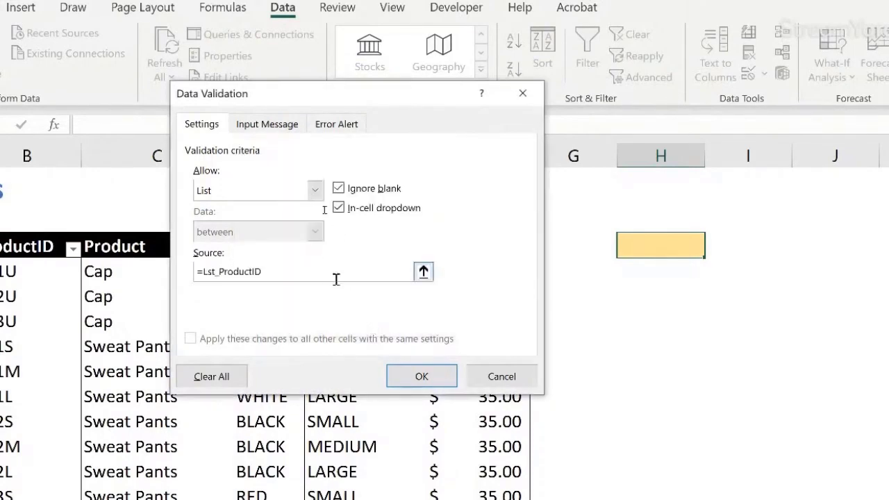
{"action": "left_click", "coordinate": [420, 369]}
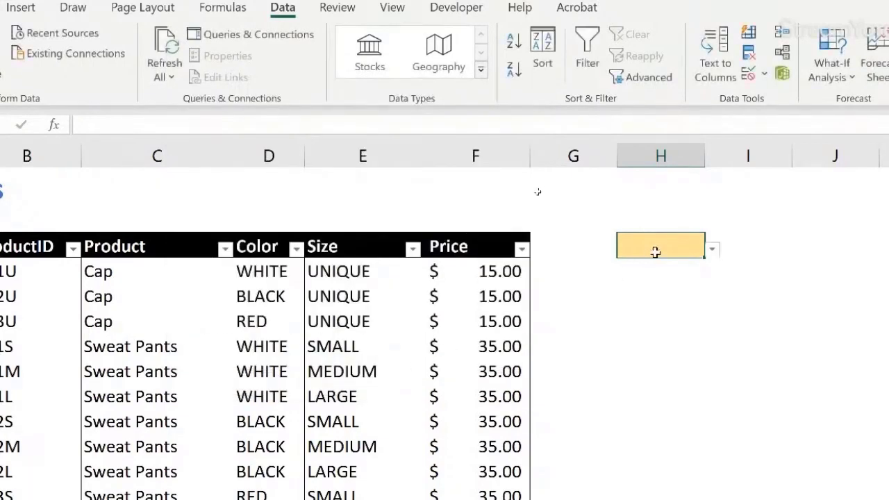
Browse the product IDs offered in the dropdown list of cell H3
{"action": "left_click", "coordinate": [713, 255]}
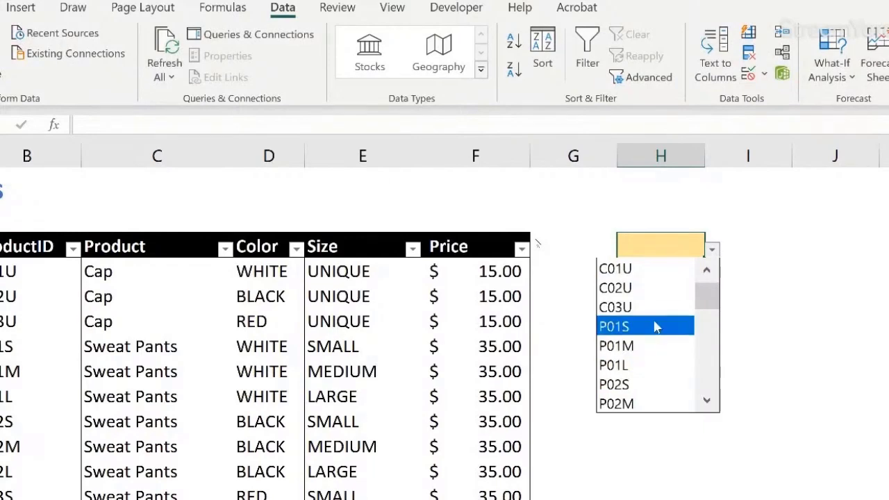
{"action": "left_click_drag", "start_coordinate": [701, 302], "coordinate": [721, 265]}
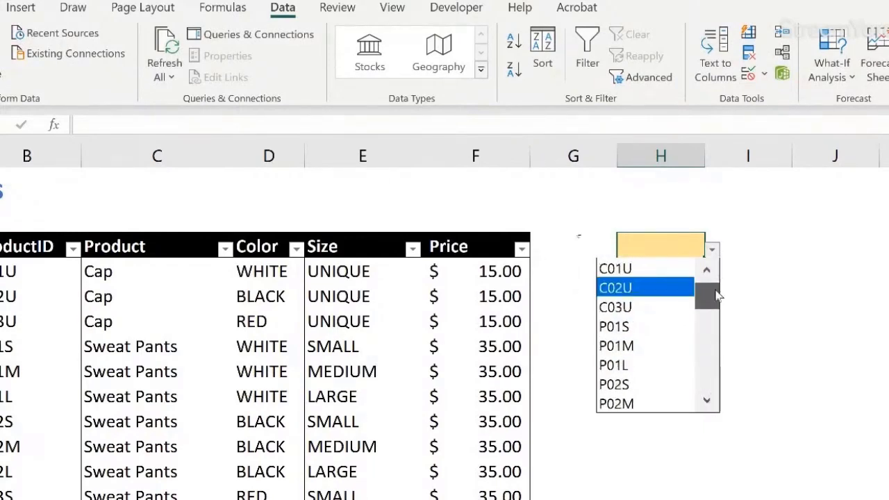
{"action": "left_click_drag", "start_coordinate": [712, 297], "coordinate": [723, 234]}
Enter TEST in cell H3 to try out the validation list
{"action": "left_click", "coordinate": [676, 244]}
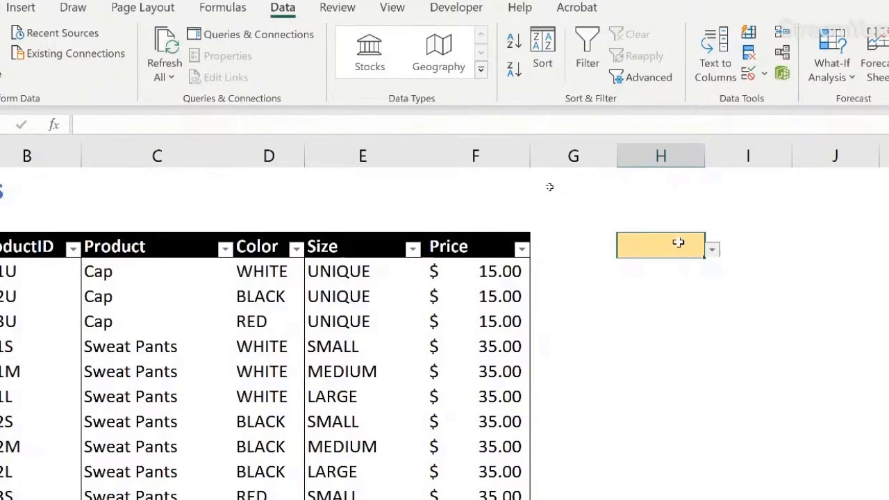
{"action": "type", "text": "TEST"}
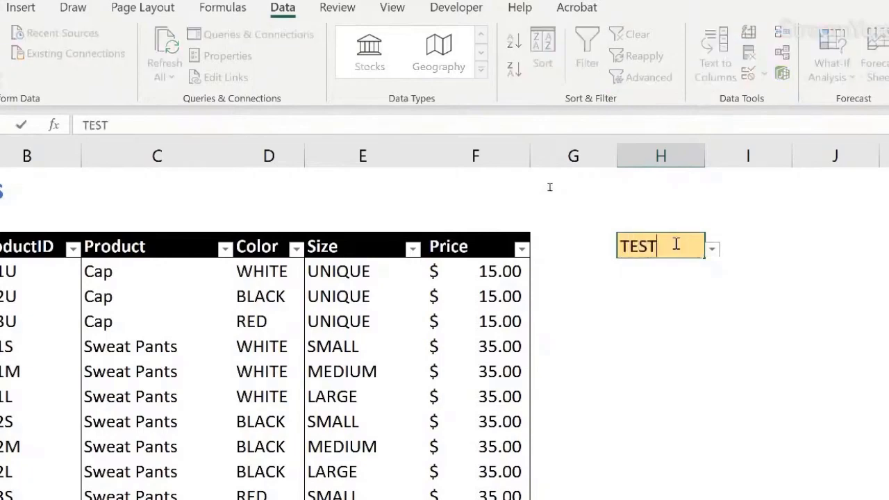
{"action": "key", "text": "Return"}
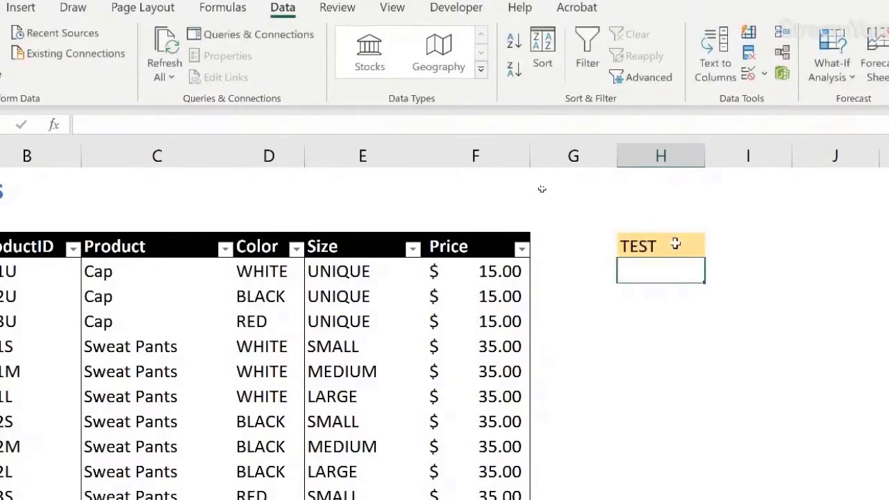
Try to enter AAAA in cell H3 to test the validation, and cancel the entry
{"action": "left_click", "coordinate": [675, 244]}
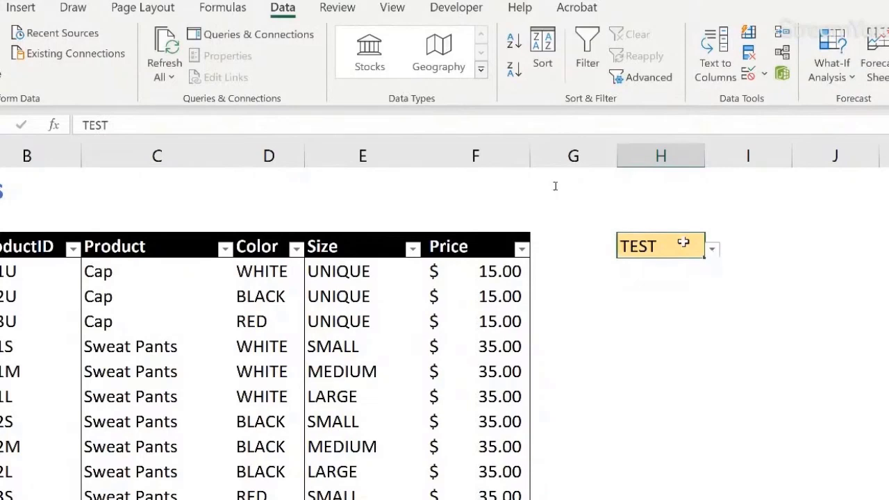
{"action": "type", "text": "AAAA"}
{"action": "key", "text": "Return"}
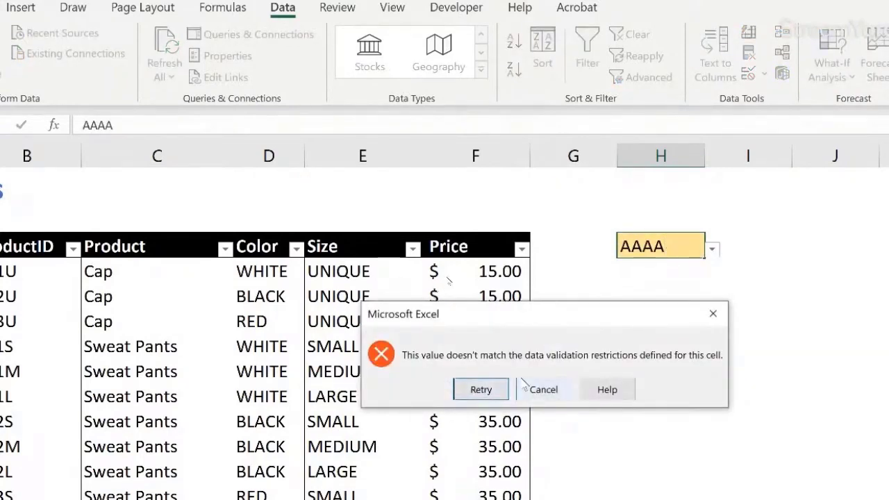
{"action": "left_click", "coordinate": [560, 390]}
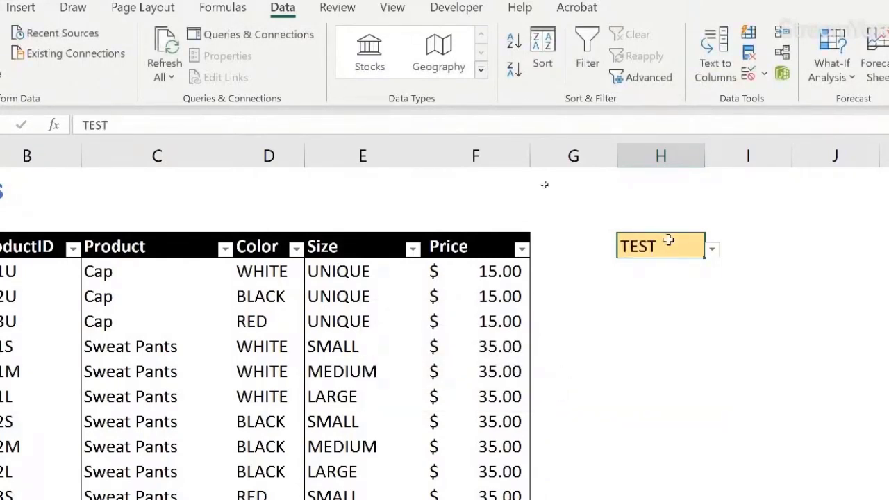
Start an INDEX formula in cell I3 with the Products[Price] column as the array
{"action": "left_click", "coordinate": [734, 247]}
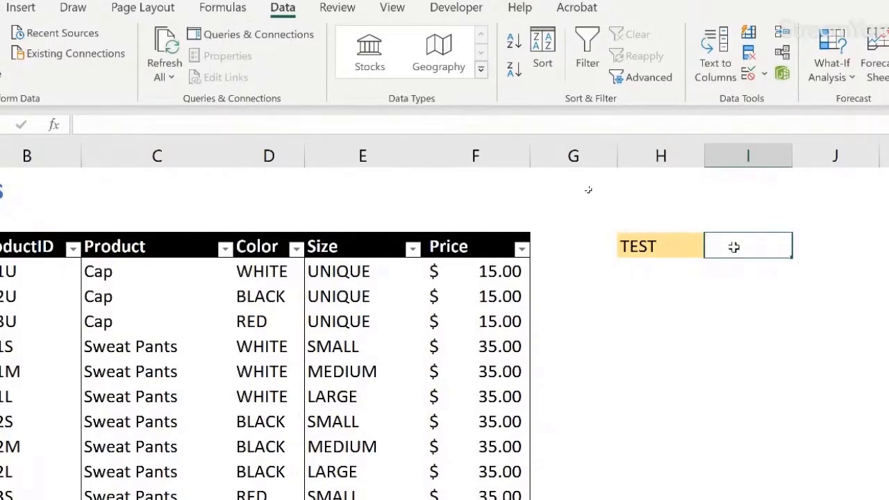
{"action": "type", "text": "="}
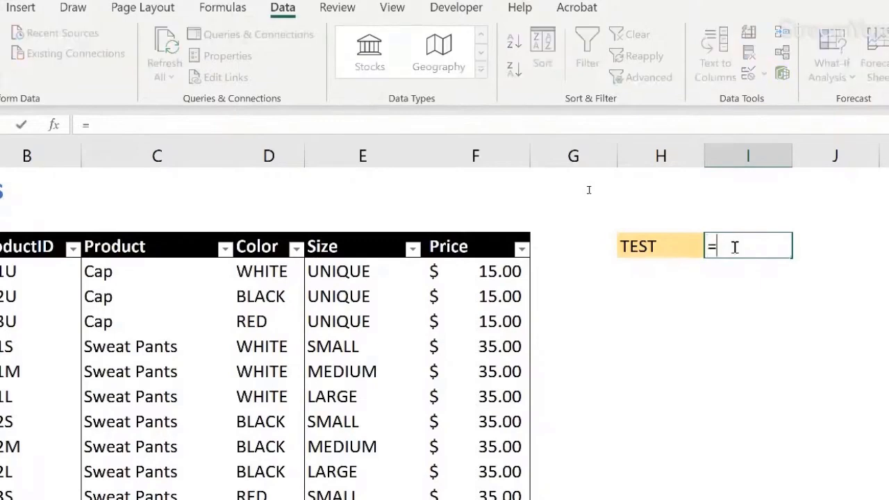
{"action": "type", "text": "index"}
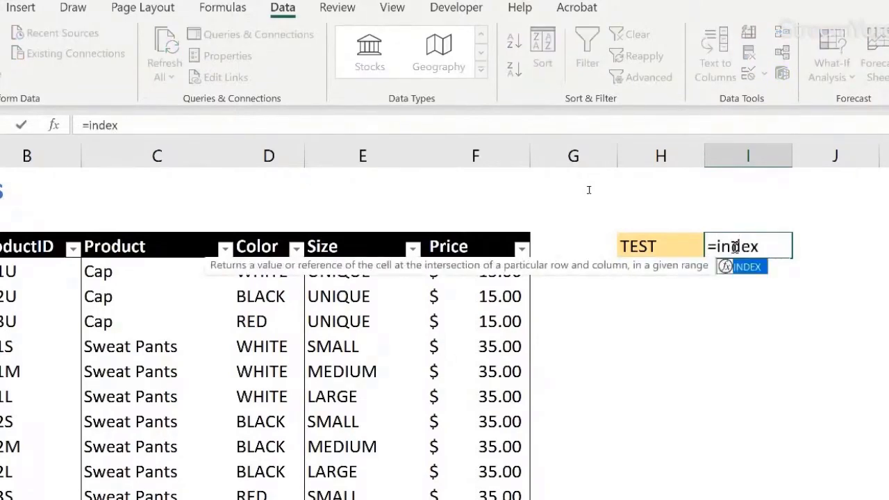
{"action": "key", "text": "Tab"}
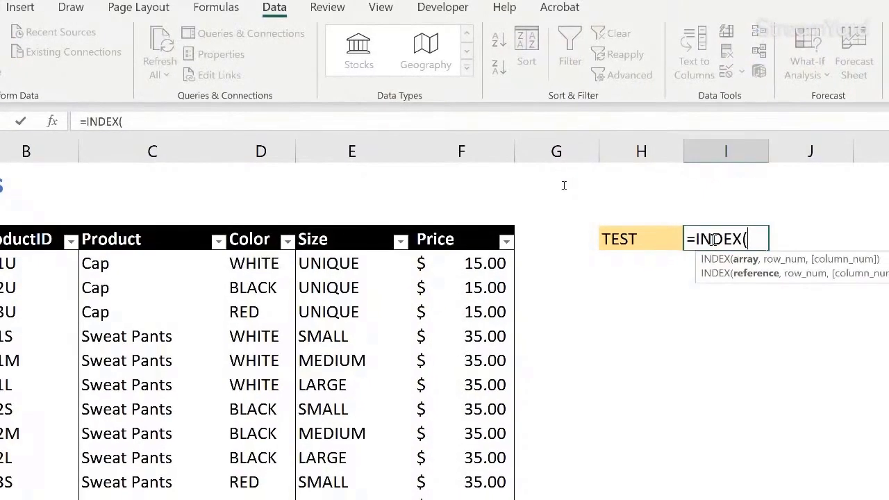
{"action": "left_click", "coordinate": [459, 229]}
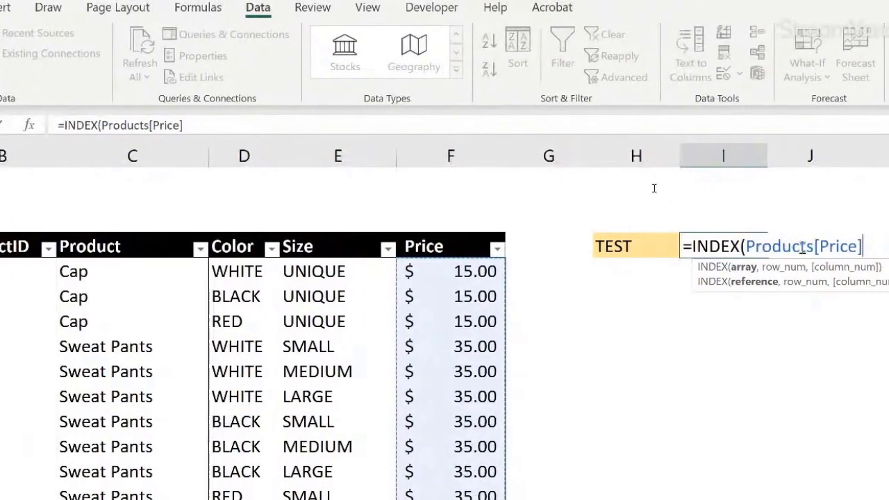
{"action": "left_click", "coordinate": [175, 125]}
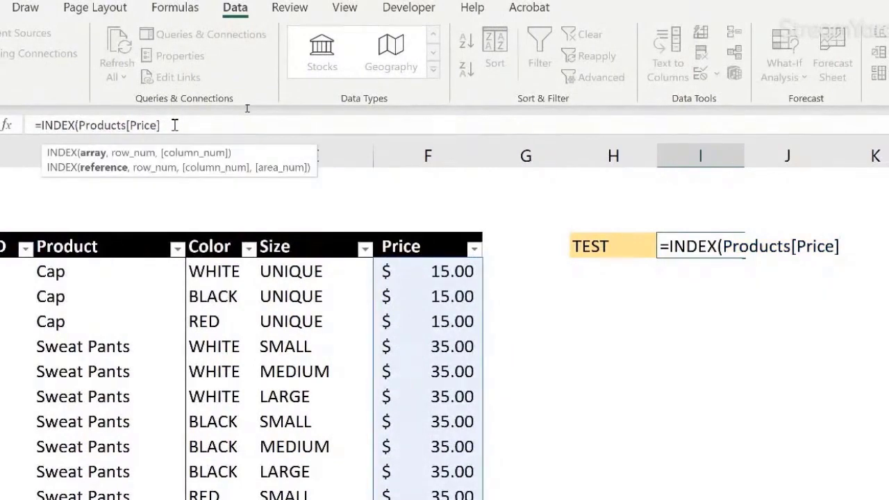
{"action": "type", "text": ","}
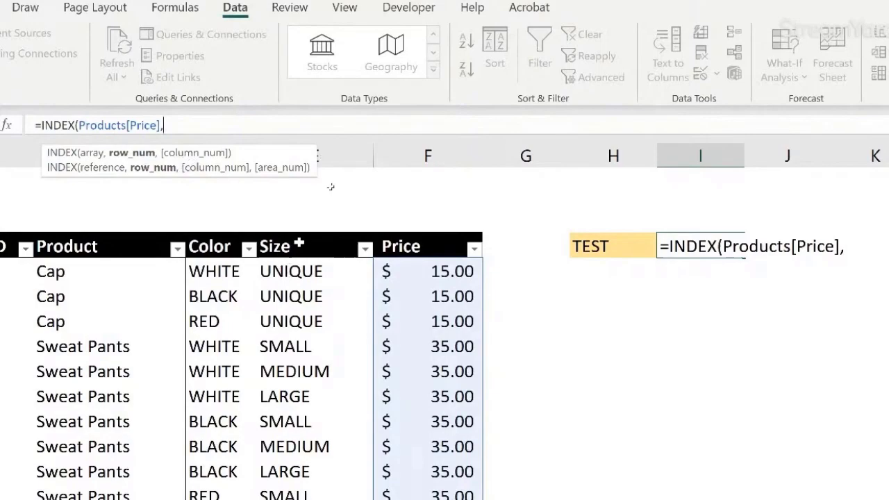
Nest a MATCH function as the row number, looking up H3 in the Products[ProductID] column
{"action": "type", "text": "mat"}
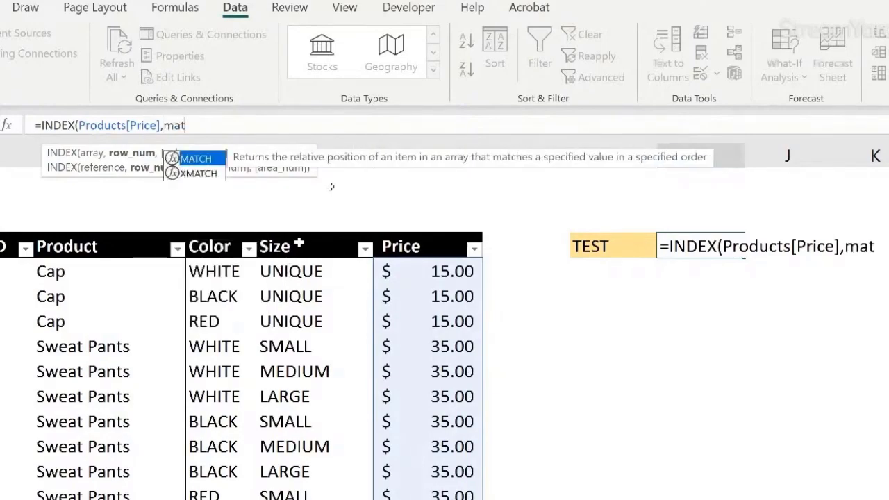
{"action": "type", "text": "ch"}
{"action": "key", "text": "Tab"}
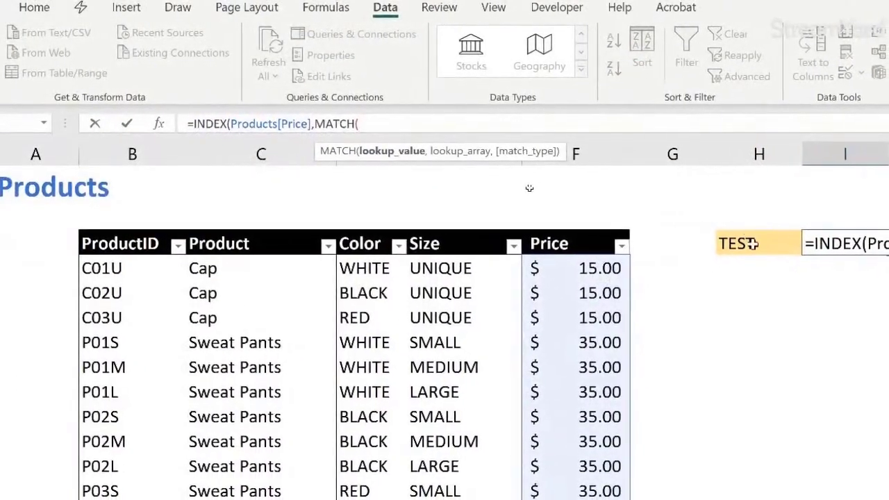
{"action": "left_click", "coordinate": [783, 257]}
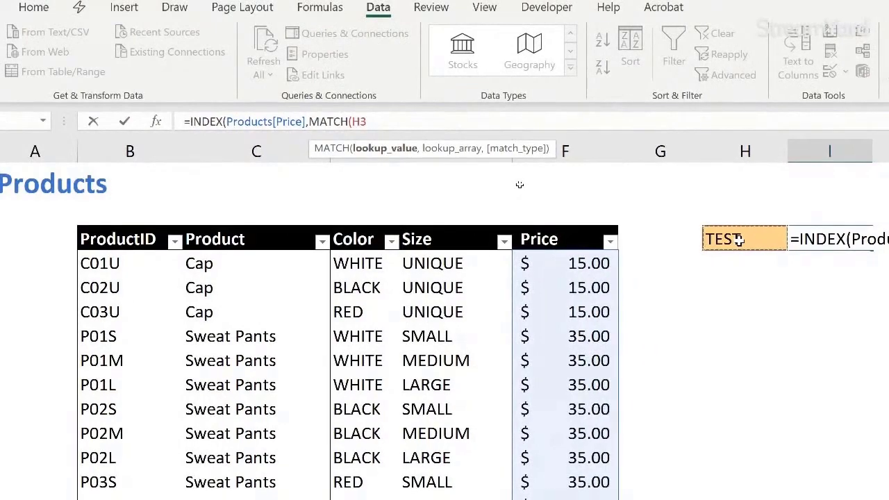
{"action": "type", "text": ","}
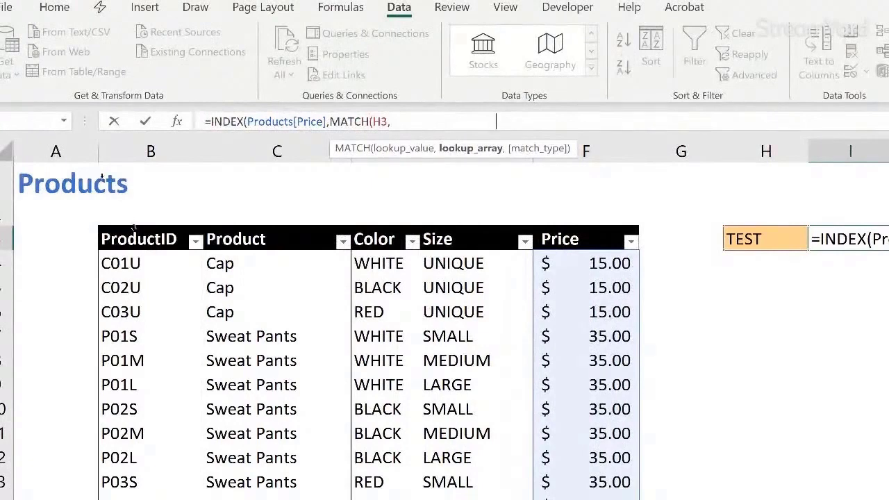
{"action": "left_click", "coordinate": [134, 226]}
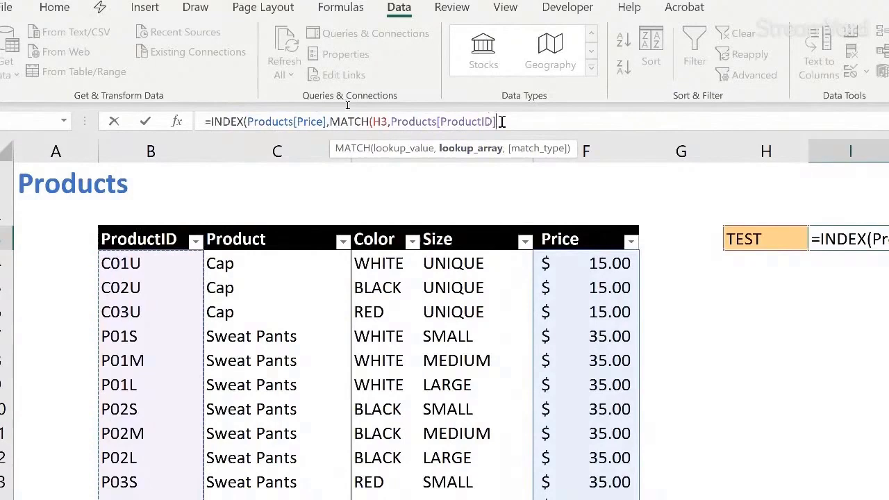
Set the MATCH type to 0 (Exact match), close both functions and enter the formula
{"action": "type", "text": ","}
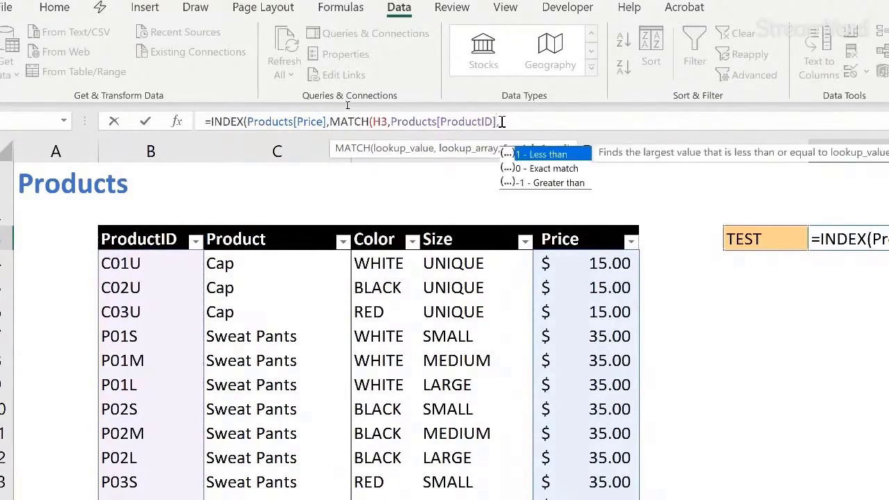
{"action": "left_click", "coordinate": [566, 170]}
{"action": "double_click", "coordinate": [564, 170]}
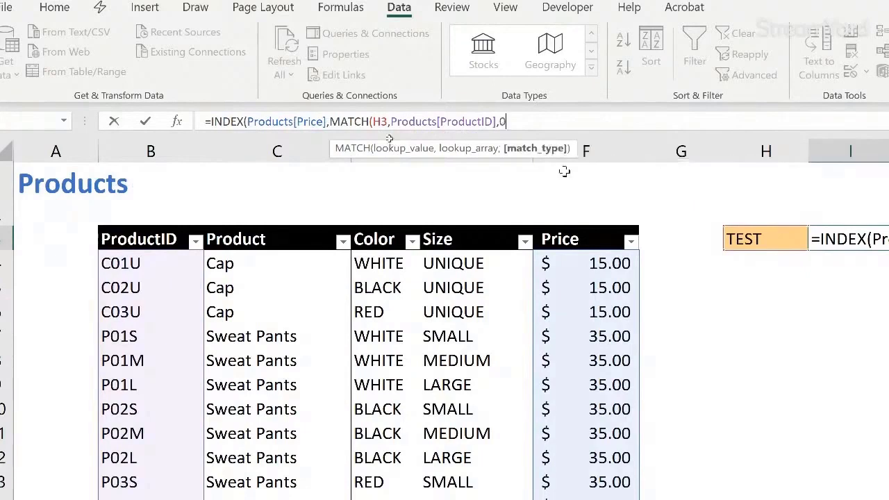
{"action": "type", "text": ")"}
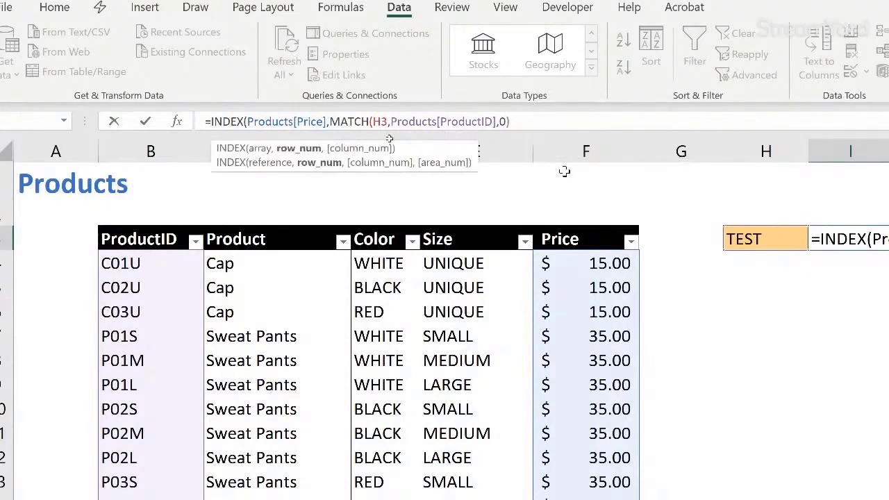
{"action": "type", "text": ")"}
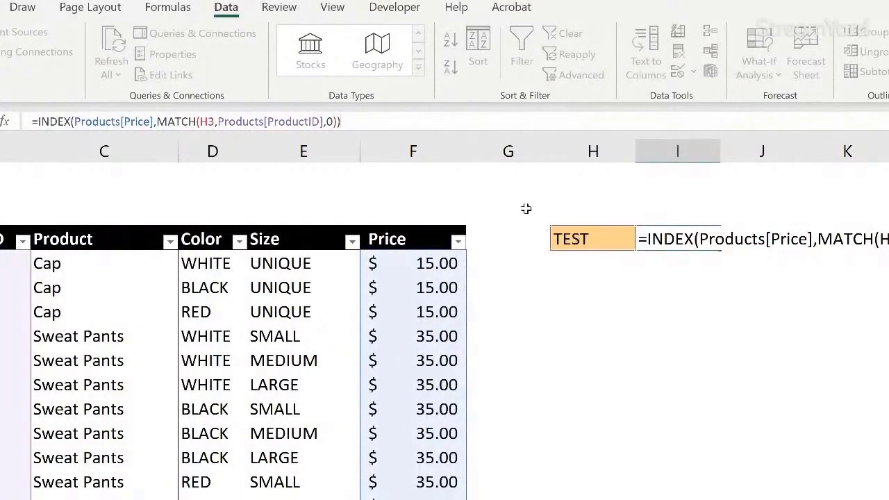
{"action": "key", "text": "Return"}
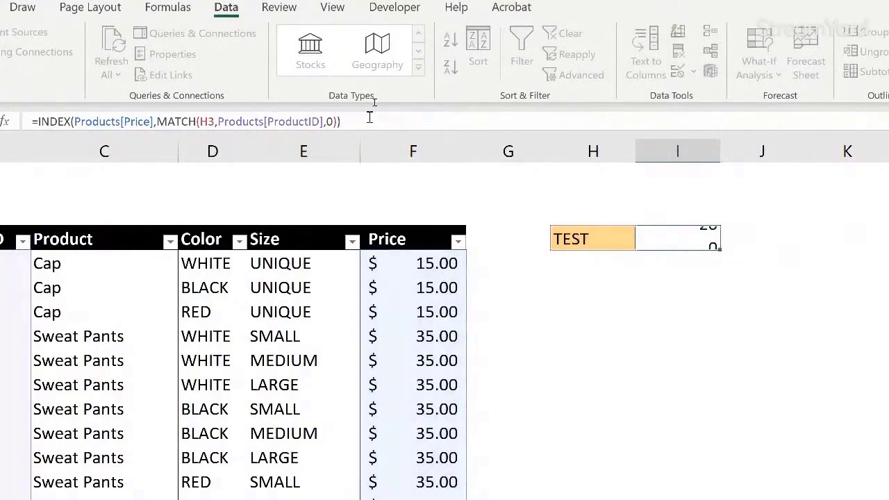
Compare the result in I3 with the TEST row at the table's end, and give I3 the Accounting number format
{"action": "left_click", "coordinate": [691, 240]}
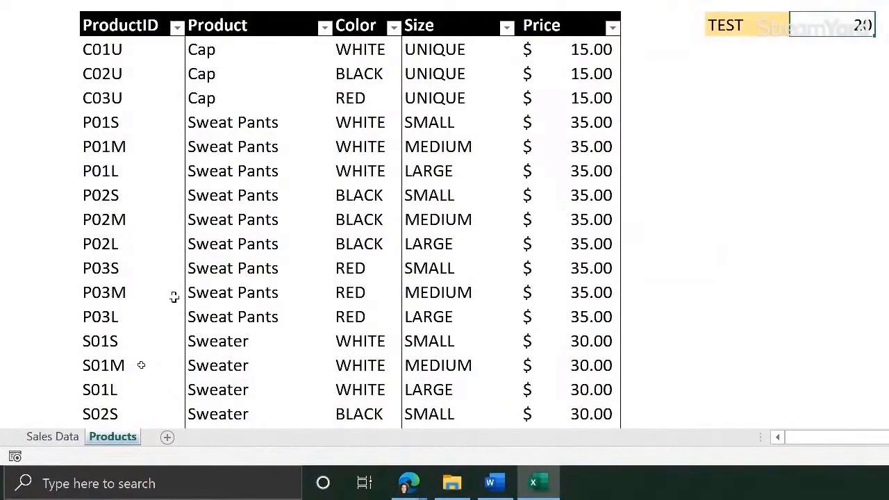
{"action": "scroll", "coordinate": [174, 297], "scroll_direction": "down", "scroll_amount": 4}
{"action": "scroll", "coordinate": [174, 297], "scroll_direction": "down", "scroll_amount": 6}
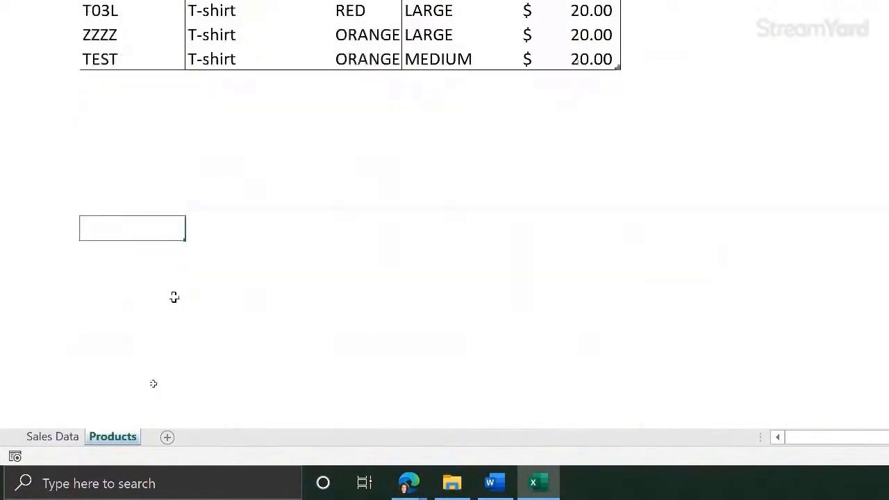
{"action": "key", "text": "ctrl+Home"}
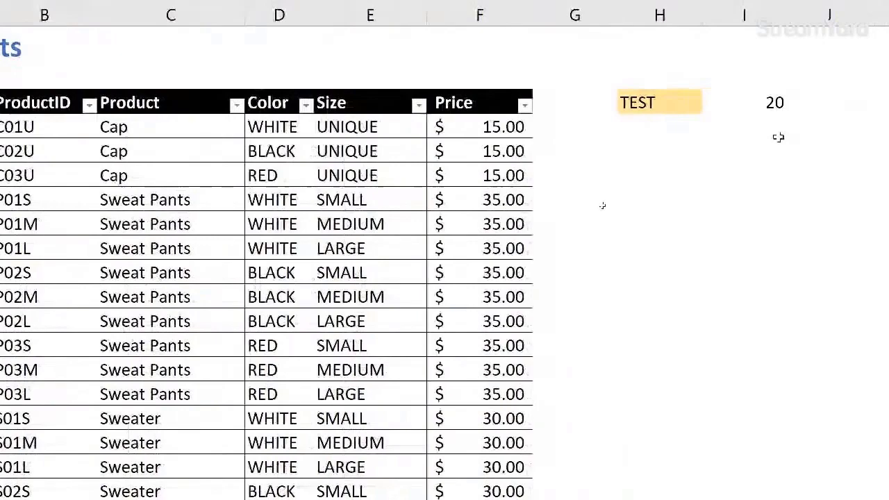
{"action": "left_click", "coordinate": [808, 102]}
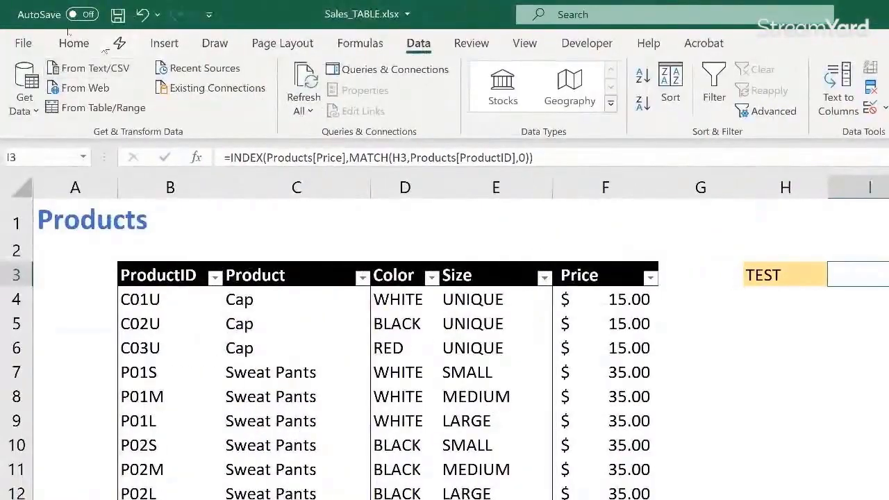
{"action": "left_click", "coordinate": [74, 43]}
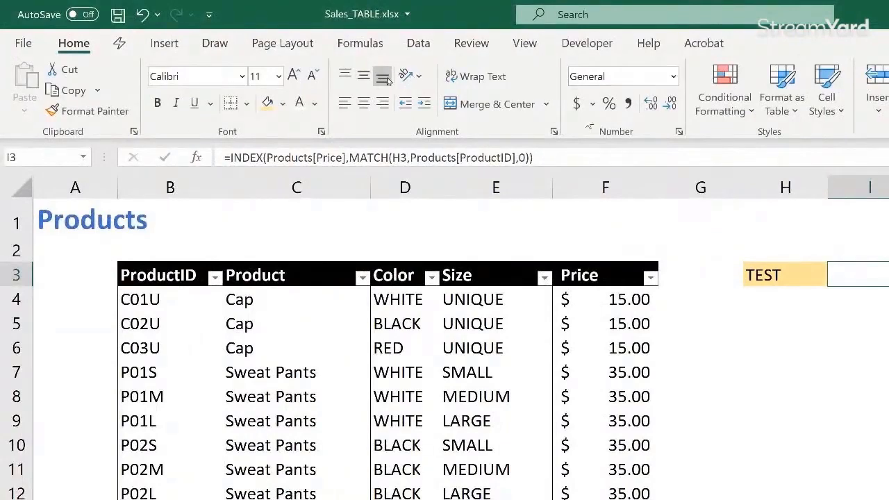
{"action": "left_click", "coordinate": [576, 102]}
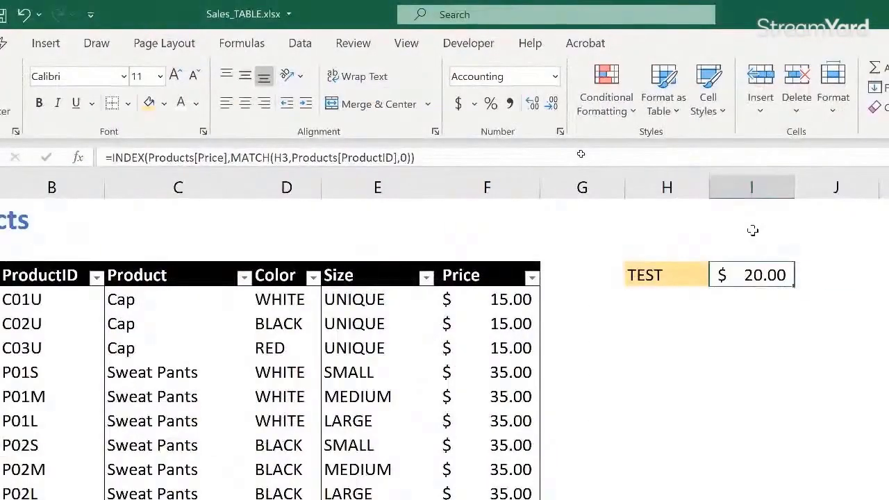
{"action": "left_click", "coordinate": [729, 330]}
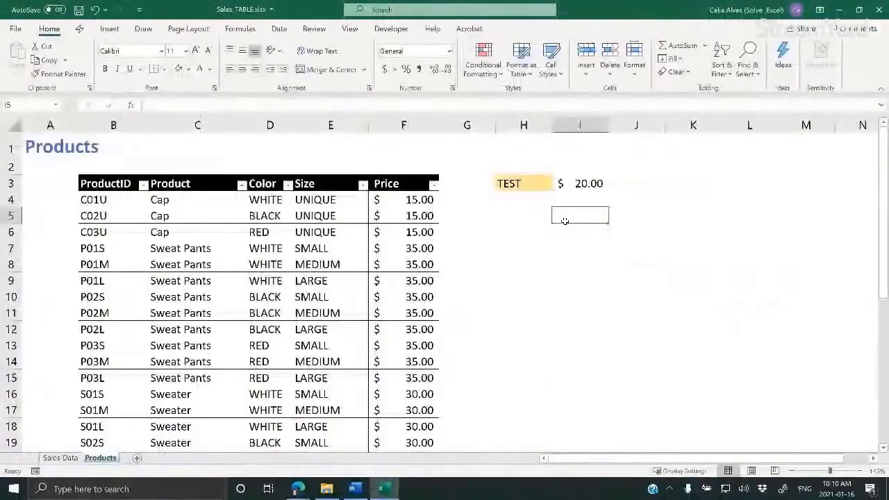
Choose product ID T02L from the dropdown list in H3 to test the price lookup
{"action": "left_click", "coordinate": [694, 275]}
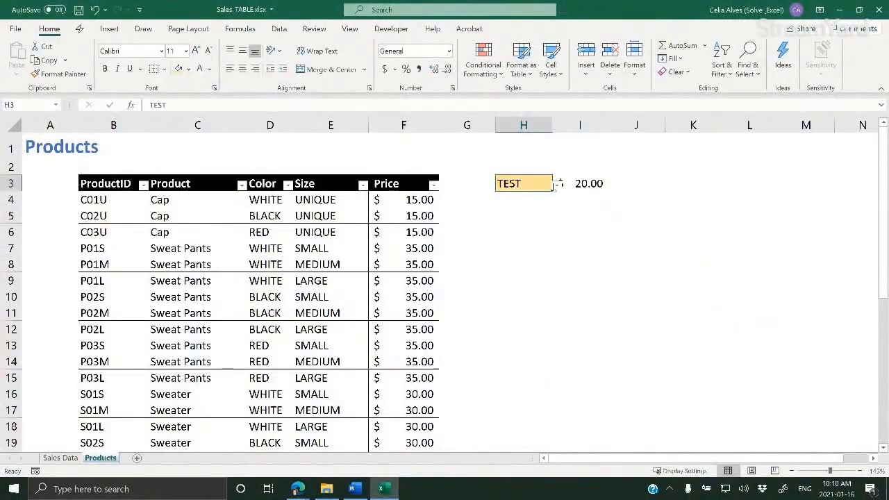
{"action": "left_click", "coordinate": [559, 184]}
{"action": "left_click", "coordinate": [531, 220]}
{"action": "left_click", "coordinate": [601, 219]}
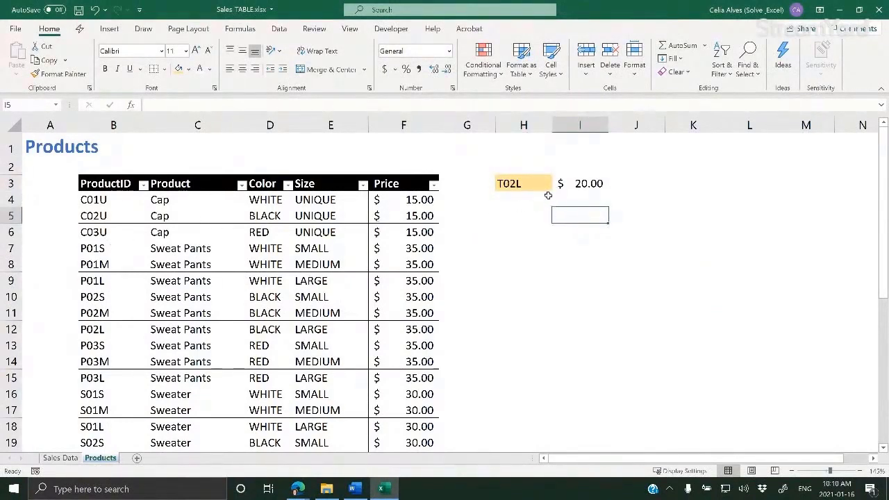
Choose product ID P03M from the dropdown list in H3 to check the lookup with another product
{"action": "left_click", "coordinate": [541, 187]}
{"action": "left_click", "coordinate": [558, 183]}
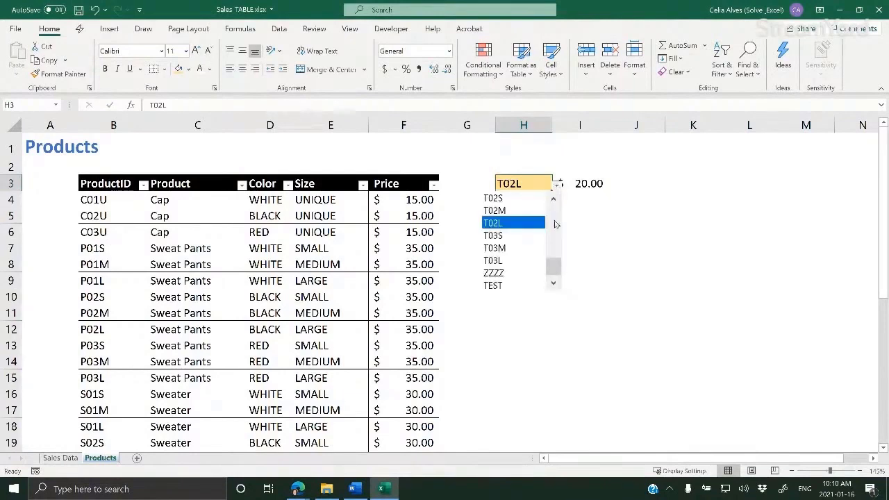
{"action": "left_click_drag", "start_coordinate": [556, 262], "coordinate": [555, 229]}
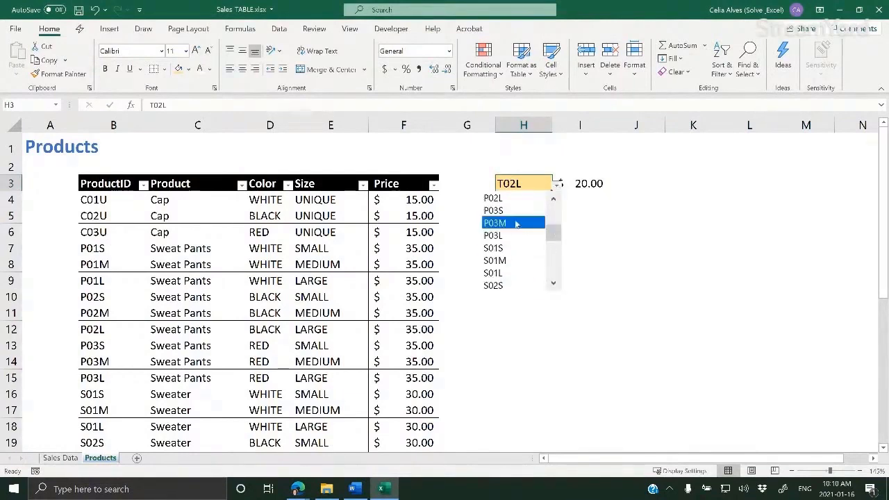
{"action": "left_click", "coordinate": [516, 223]}
{"action": "left_click", "coordinate": [598, 198]}
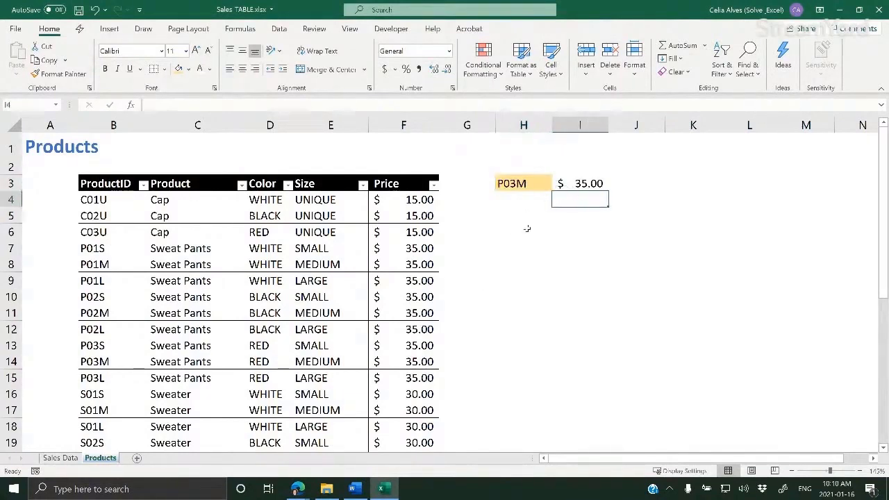
{"action": "left_click", "coordinate": [529, 183]}
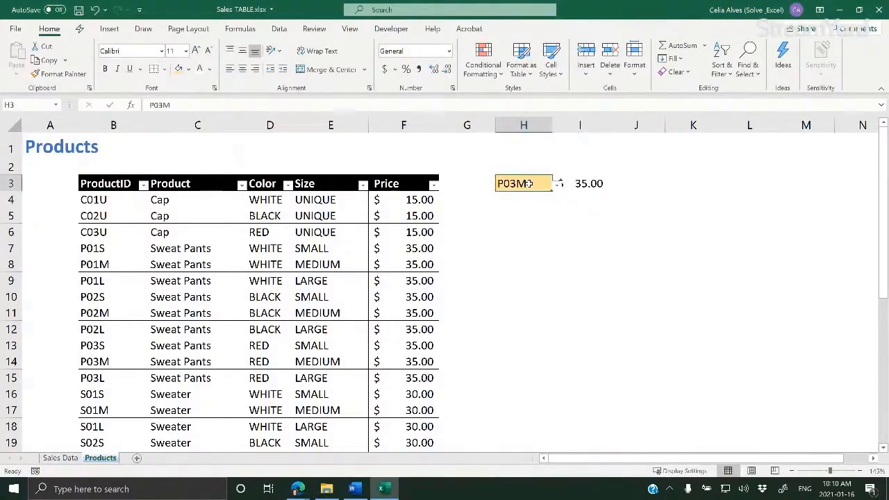
Add a new product with the ID AAAA in cell B36, directly below the last table row
{"action": "left_click", "coordinate": [130, 216]}
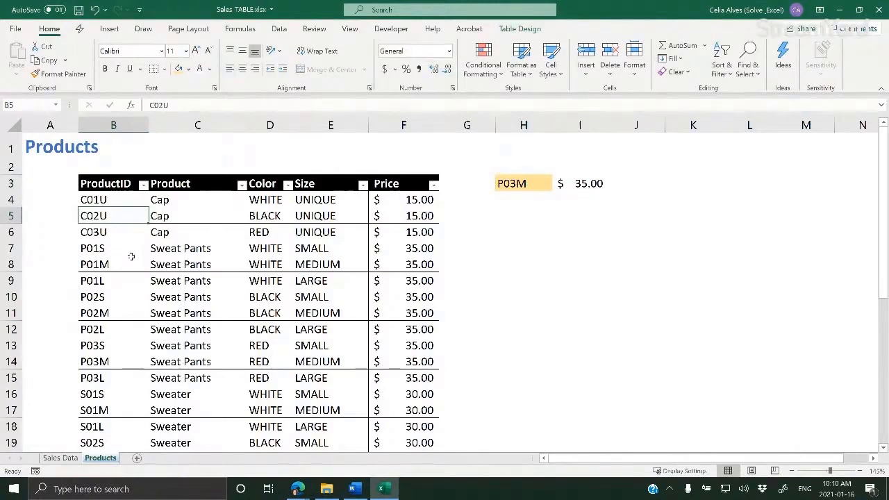
{"action": "key", "text": "ctrl+Down"}
{"action": "key", "text": "Down"}
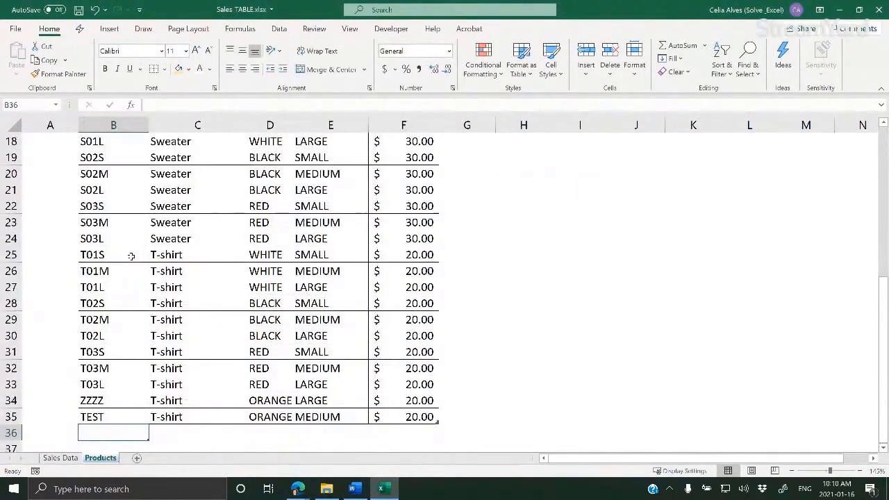
{"action": "type", "text": "AAAA"}
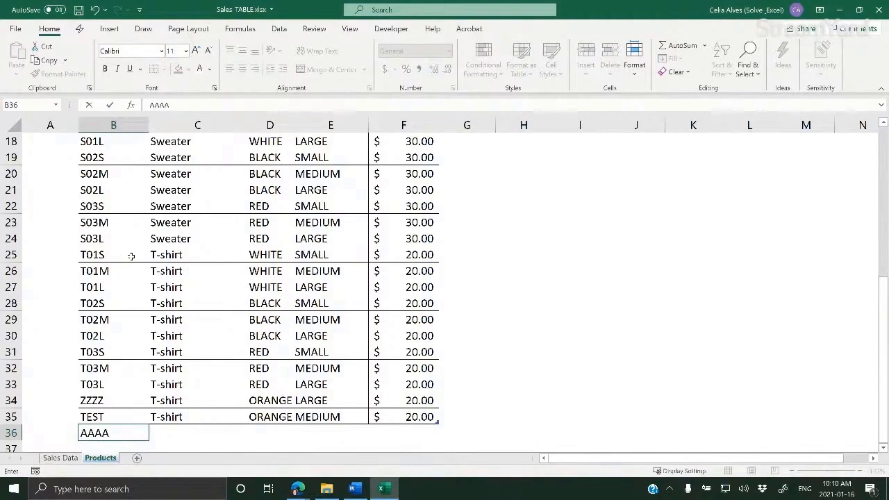
{"action": "key", "text": "Tab"}
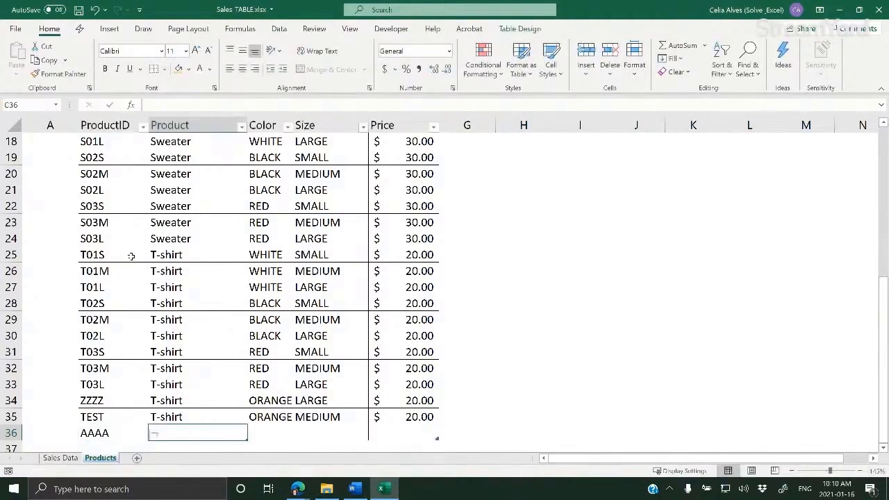
Fill the product, color, size and price of the AAAA row with the values from the row above
{"action": "key", "text": "shift+Right"}
{"action": "key", "text": "shift+Right"}
{"action": "key", "text": "shift+Right"}
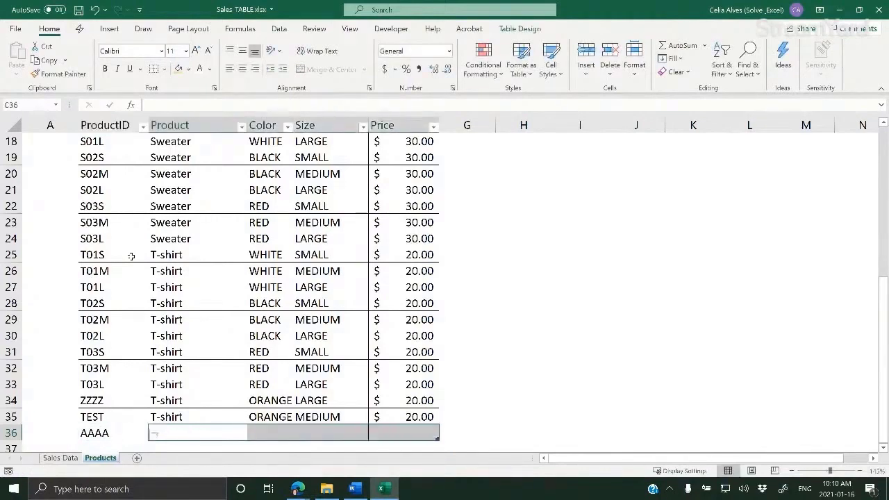
{"action": "key", "text": "ctrl+d"}
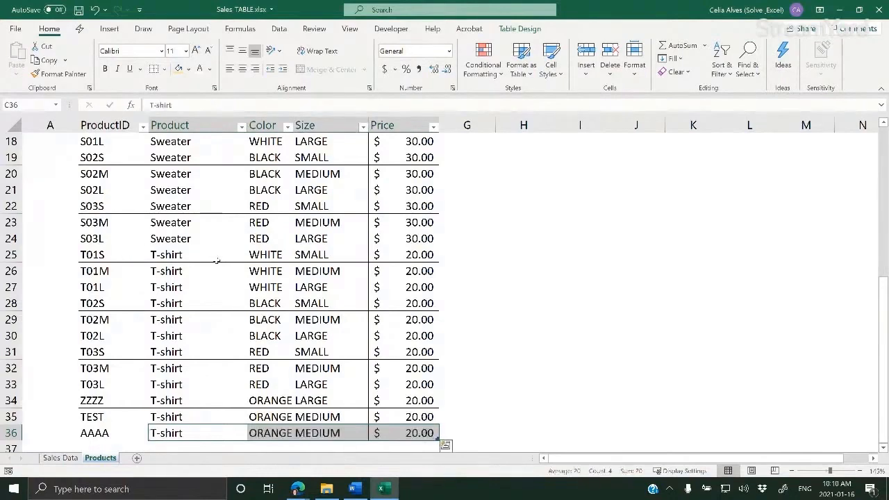
Replace the size of the AAAA product in cell E36 with SAMLL
{"action": "left_click", "coordinate": [310, 431]}
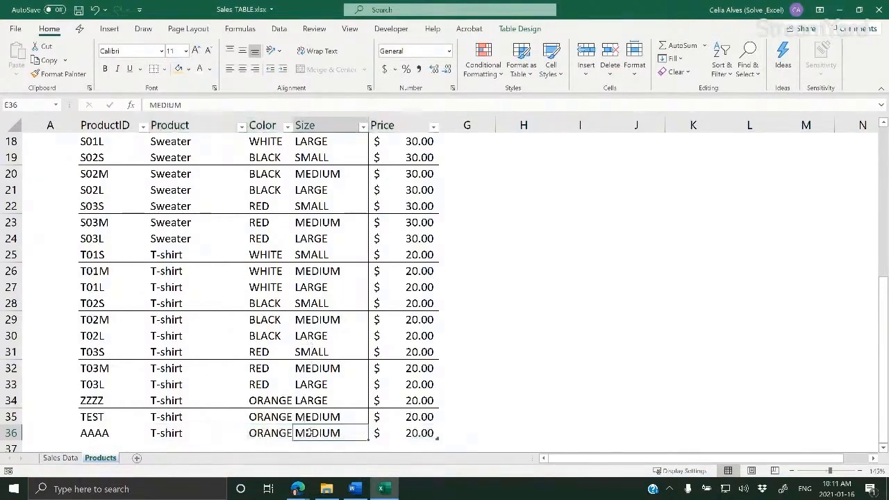
{"action": "type", "text": "SAML"}
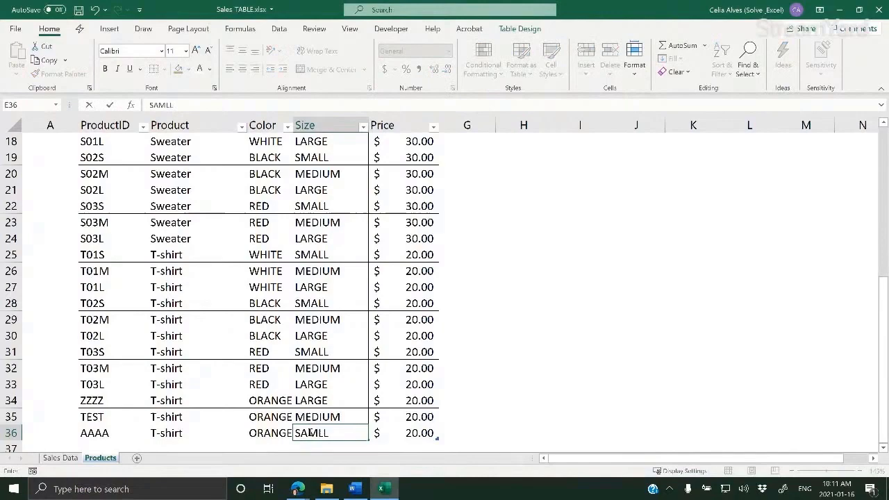
{"action": "type", "text": "L"}
{"action": "key", "text": "Tab"}
Open the product ID dropdown list in cell H3 and find the AAAA entry
{"action": "scroll", "coordinate": [543, 264], "scroll_direction": "up", "scroll_amount": 6}
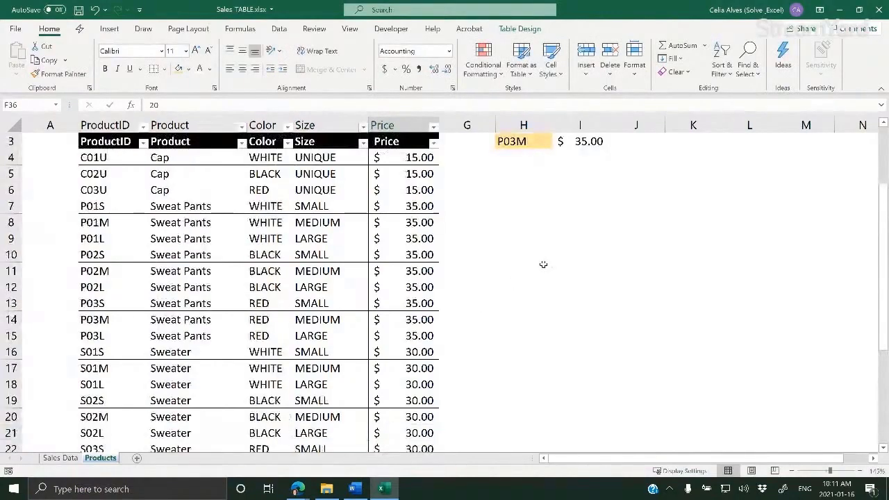
{"action": "left_click", "coordinate": [530, 182]}
{"action": "left_click", "coordinate": [558, 183]}
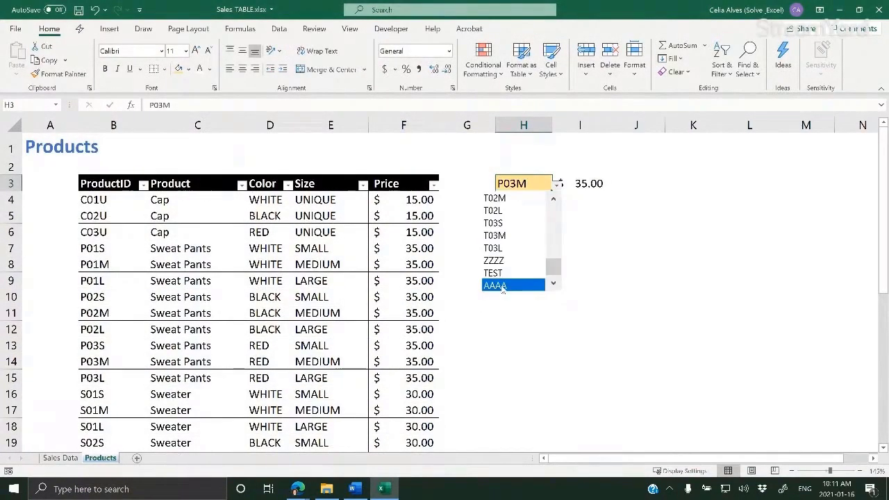